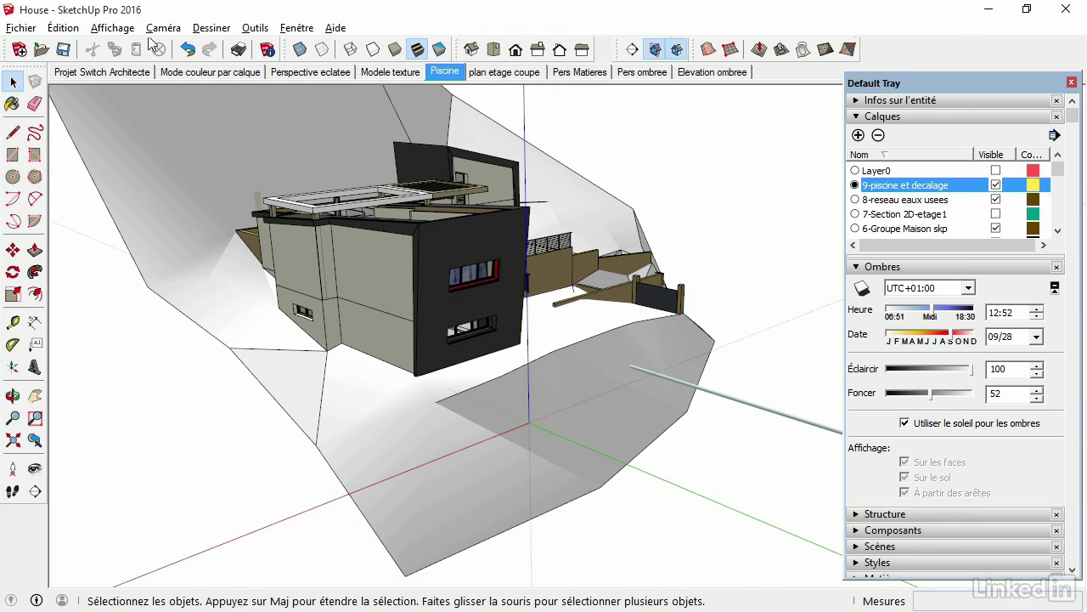
- Draw the pool rectangle on the ground from the origin, entering 12 as its dimensions
{"action": "left_click", "coordinate": [12, 158]}
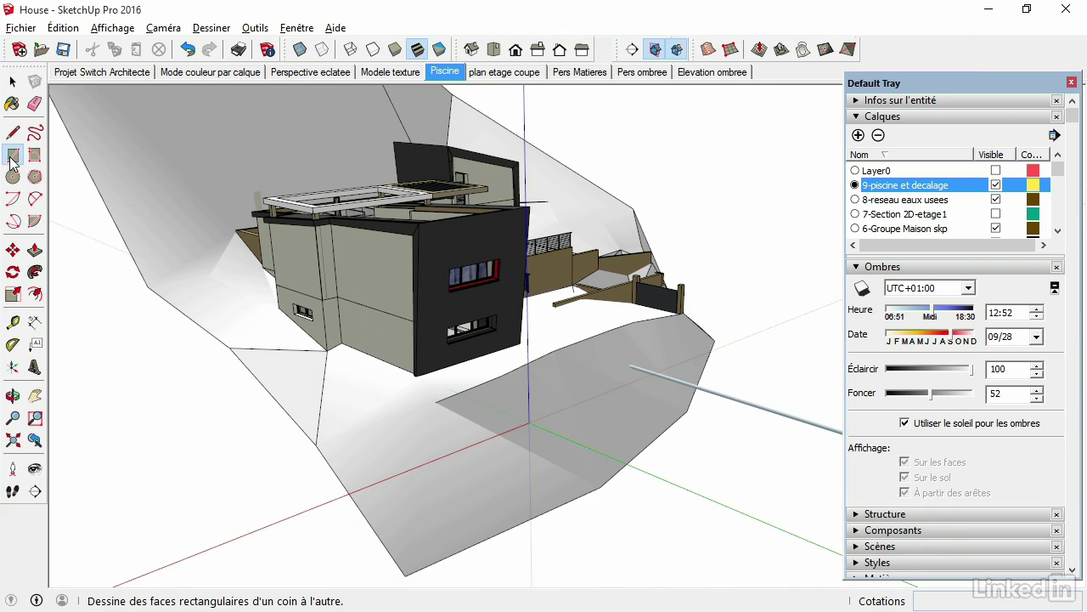
{"action": "left_click", "coordinate": [530, 421]}
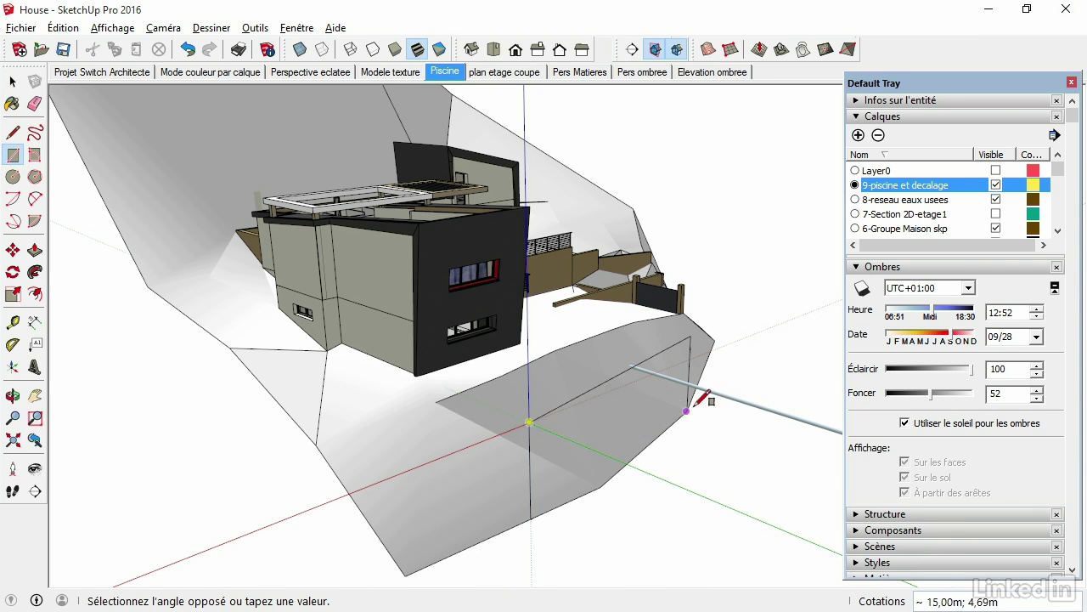
{"action": "middle_click_drag", "start_coordinate": [690, 415], "coordinate": [769, 483]}
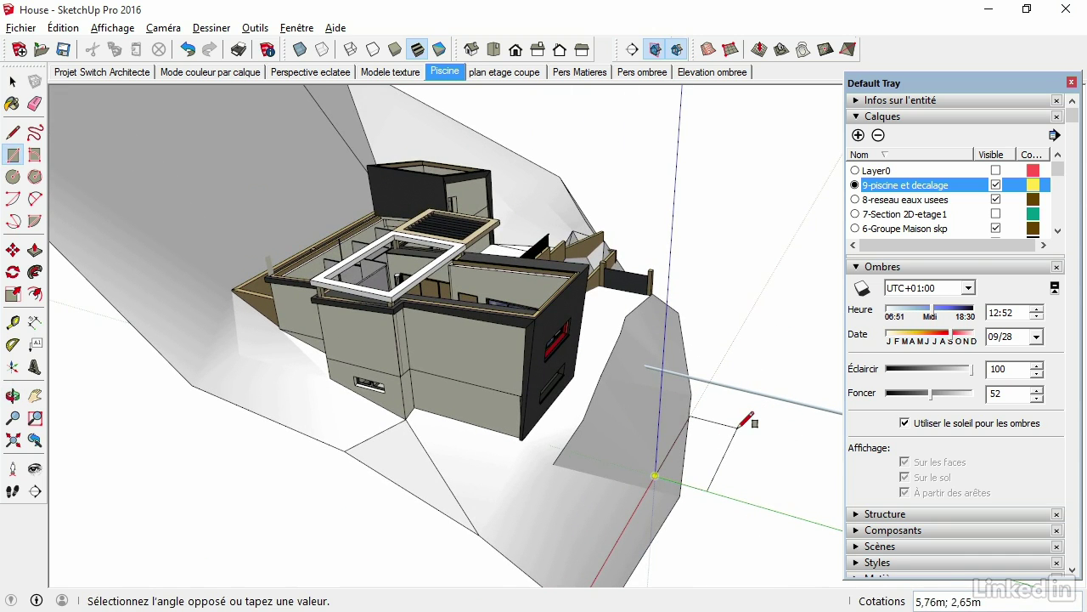
{"action": "type", "text": "12"}
{"action": "key", "text": "Return"}
{"action": "scroll", "coordinate": [749, 429], "scroll_direction": "down", "scroll_amount": 2}
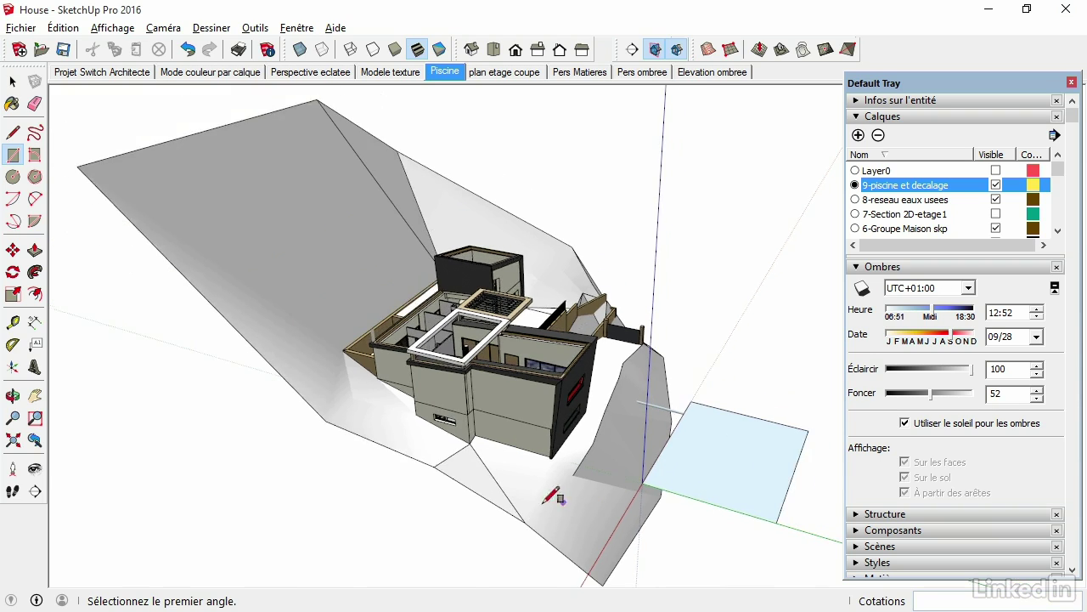
{"action": "scroll", "coordinate": [754, 448], "scroll_direction": "down", "scroll_amount": 1}
{"action": "mouse_move", "coordinate": [754, 448]}
{"action": "middle_mouse_down"}
{"action": "mouse_move", "coordinate": [297, 436]}
{"action": "mouse_move", "coordinate": [408, 377]}
{"action": "mouse_move", "coordinate": [651, 444]}
{"action": "mouse_move", "coordinate": [758, 420]}
{"action": "mouse_move", "coordinate": [636, 393]}
{"action": "mouse_move", "coordinate": [687, 405]}
{"action": "middle_mouse_up"}
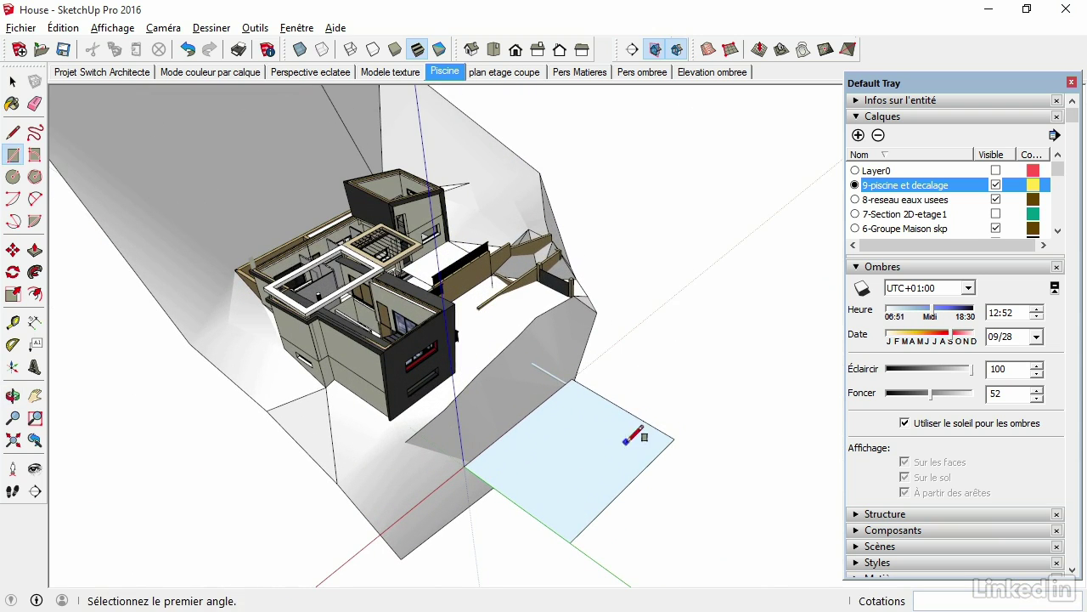
{"action": "left_click", "coordinate": [12, 82]}
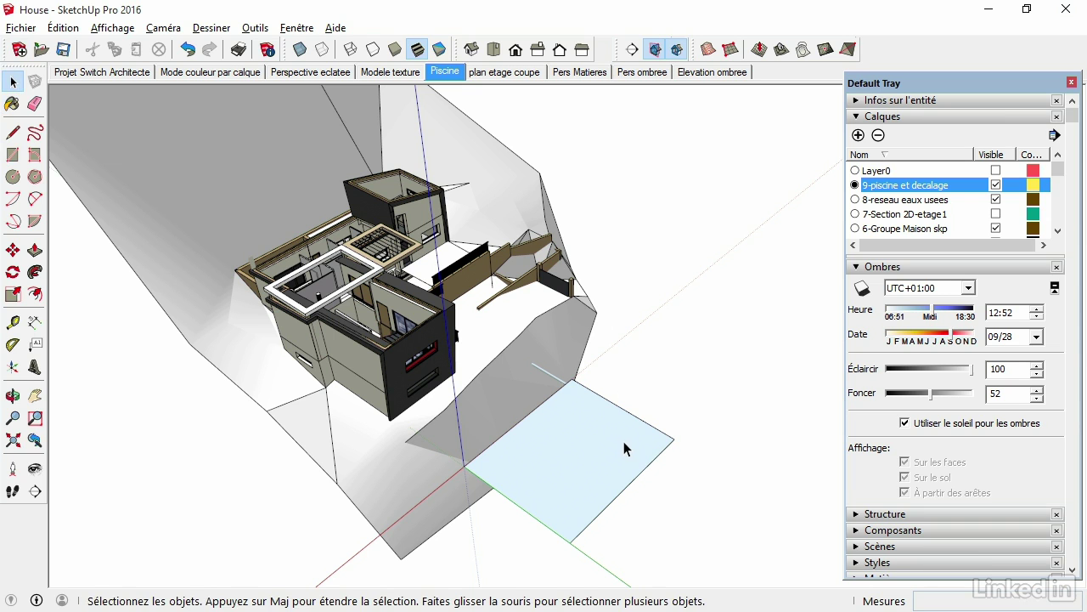
{"action": "middle_click_drag", "start_coordinate": [624, 441], "coordinate": [606, 414]}
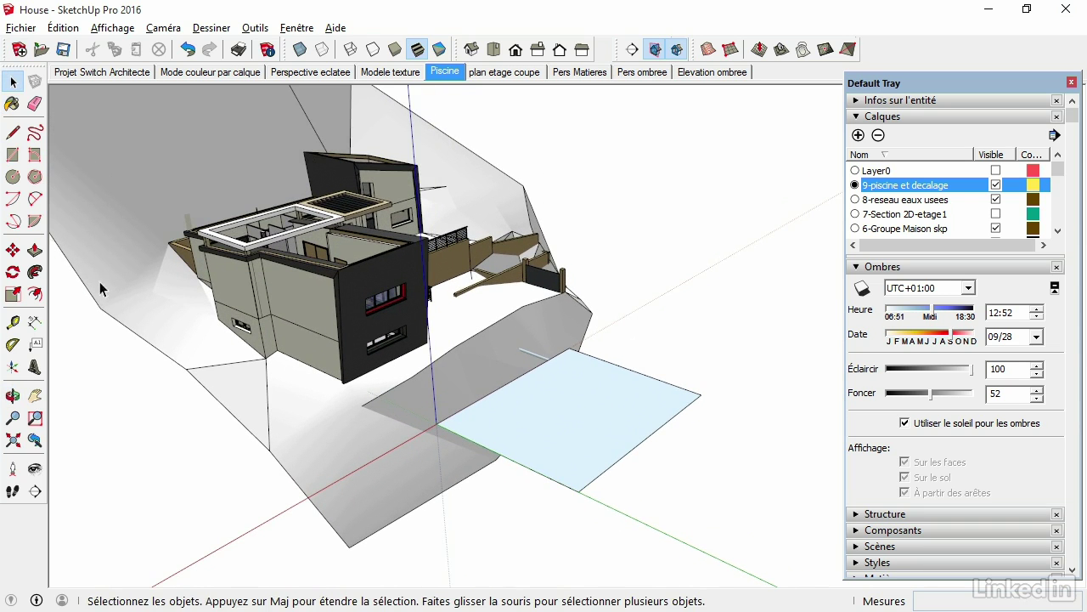
- Offset the pool rectangle's outline 0,3 m inward to create the rim border
{"action": "left_click", "coordinate": [35, 295]}
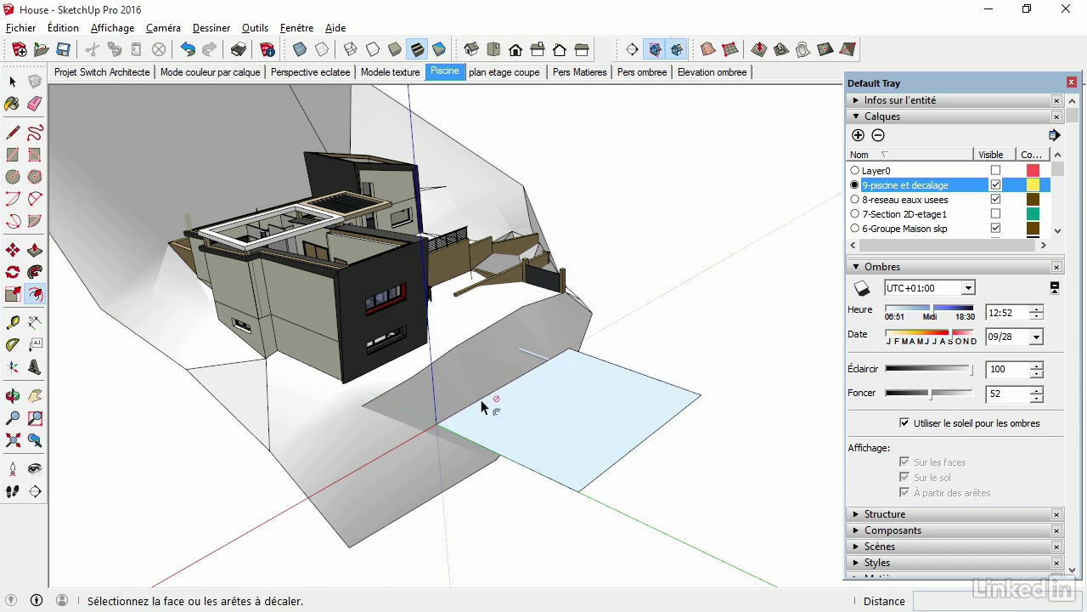
{"action": "left_click", "coordinate": [592, 426]}
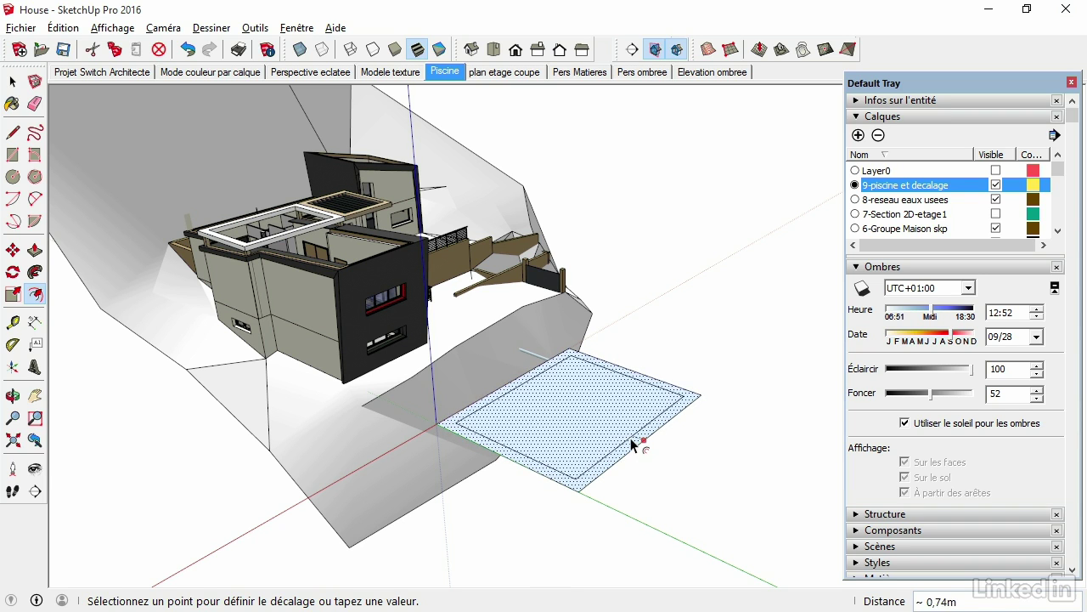
{"action": "type", "text": "0,"}
{"action": "type", "text": "3"}
{"action": "key", "text": "Return"}
{"action": "key", "text": "space"}
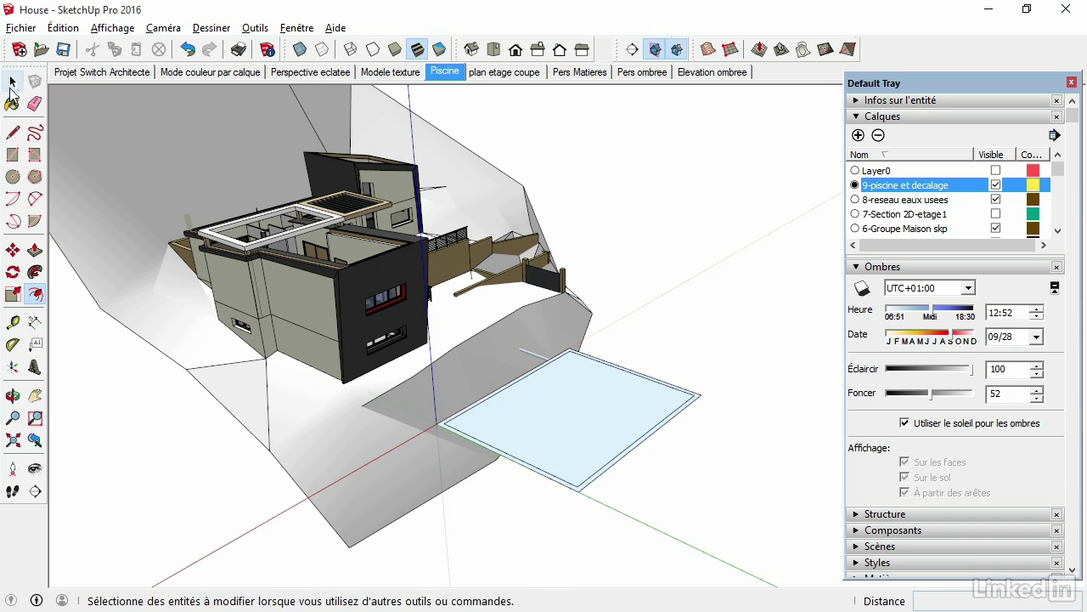
- Push the inner pool face down 2 m to form the basin
{"action": "left_click", "coordinate": [579, 425]}
{"action": "scroll", "coordinate": [608, 480], "scroll_direction": "up", "scroll_amount": 2}
{"action": "left_click", "coordinate": [606, 463]}
{"action": "left_click", "coordinate": [559, 376]}
{"action": "middle_click_drag", "start_coordinate": [558, 377], "coordinate": [611, 365]}
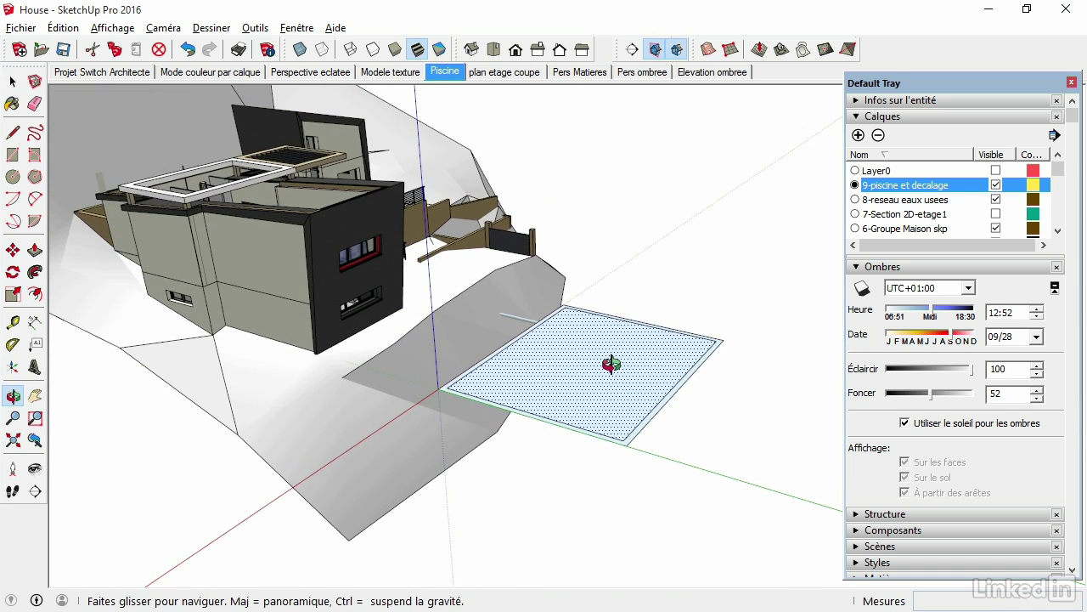
{"action": "left_click", "coordinate": [35, 250]}
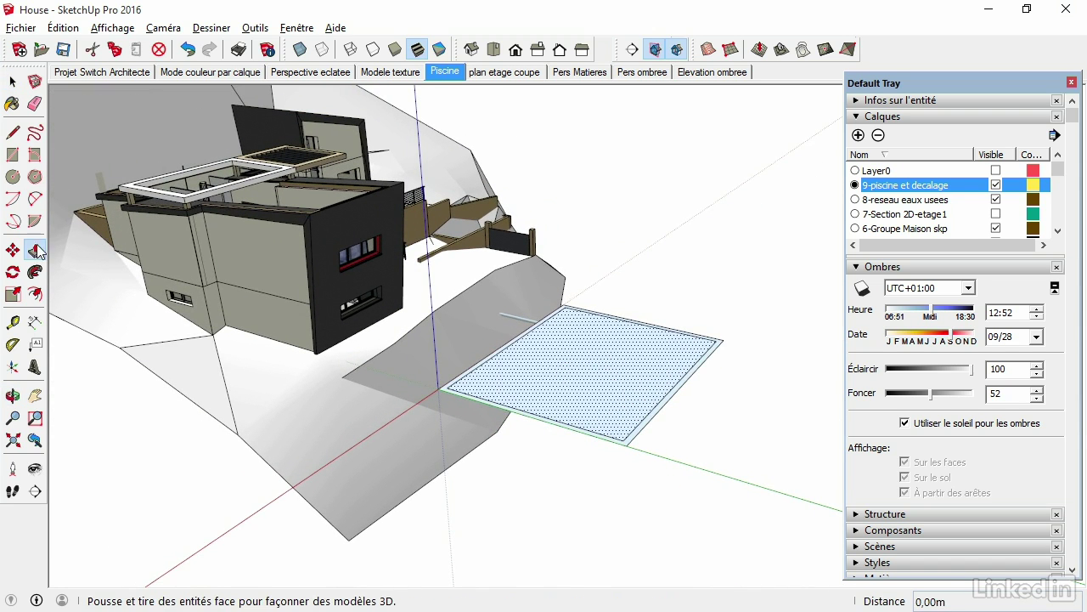
{"action": "left_click", "coordinate": [580, 390]}
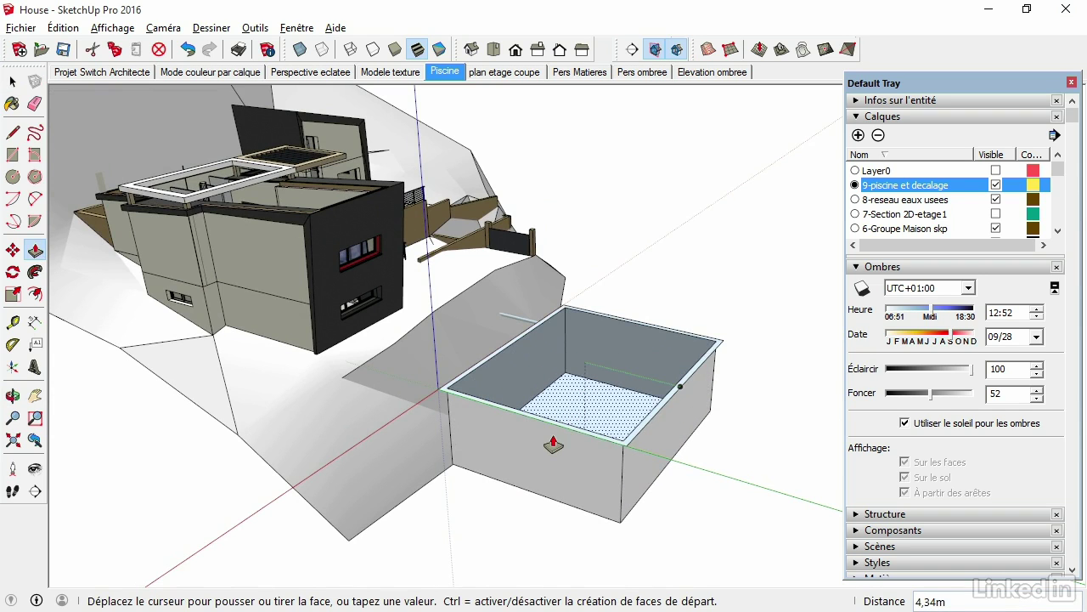
{"action": "type", "text": "2"}
{"action": "key", "text": "Return"}
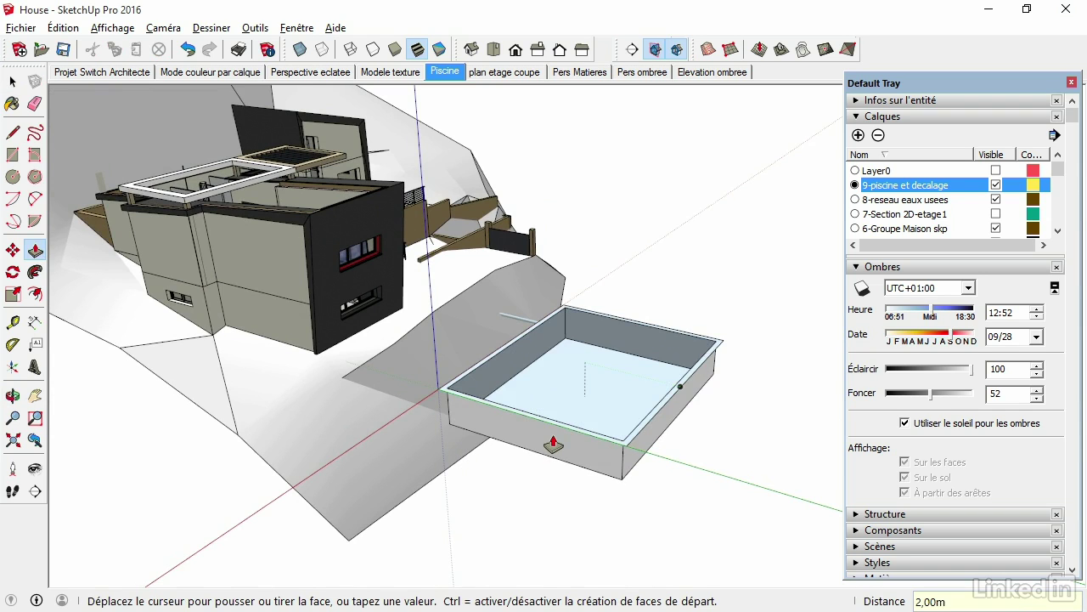
{"action": "key", "text": "space"}
- Pull the rim face up 0,10 m to form the raised coping
{"action": "scroll", "coordinate": [486, 396], "scroll_direction": "up", "scroll_amount": 3}
{"action": "scroll", "coordinate": [432, 396], "scroll_direction": "up", "scroll_amount": 2}
{"action": "scroll", "coordinate": [431, 396], "scroll_direction": "up", "scroll_amount": 2}
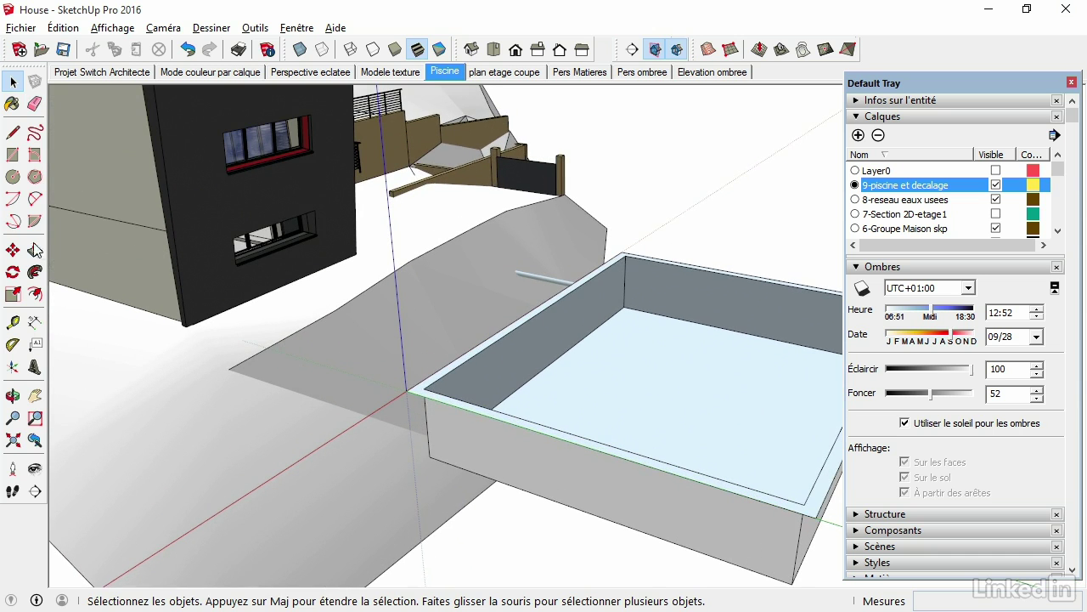
{"action": "left_click", "coordinate": [35, 250]}
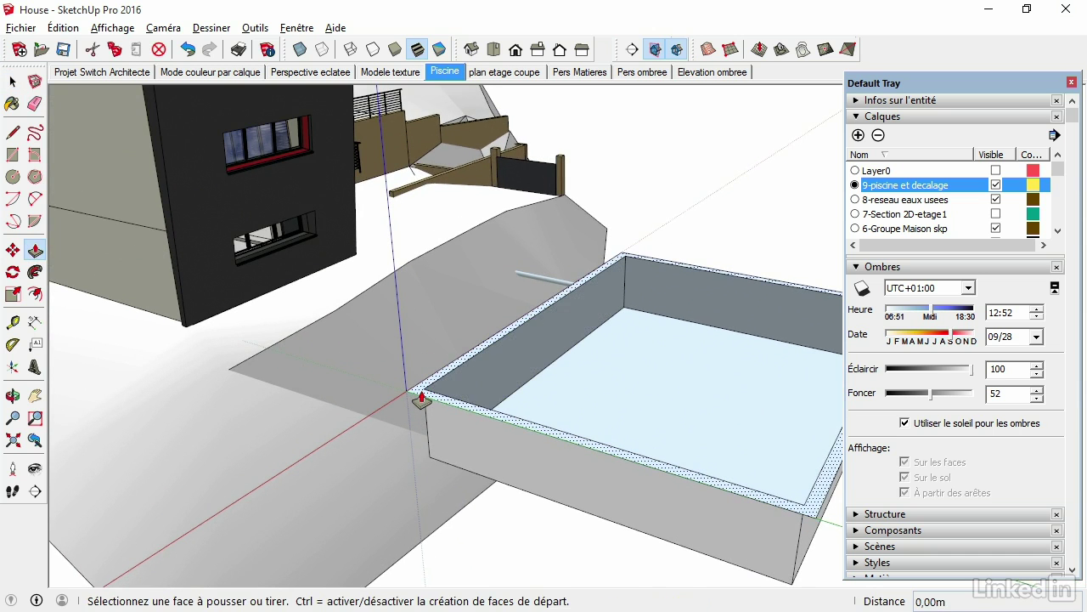
{"action": "left_click", "coordinate": [423, 396]}
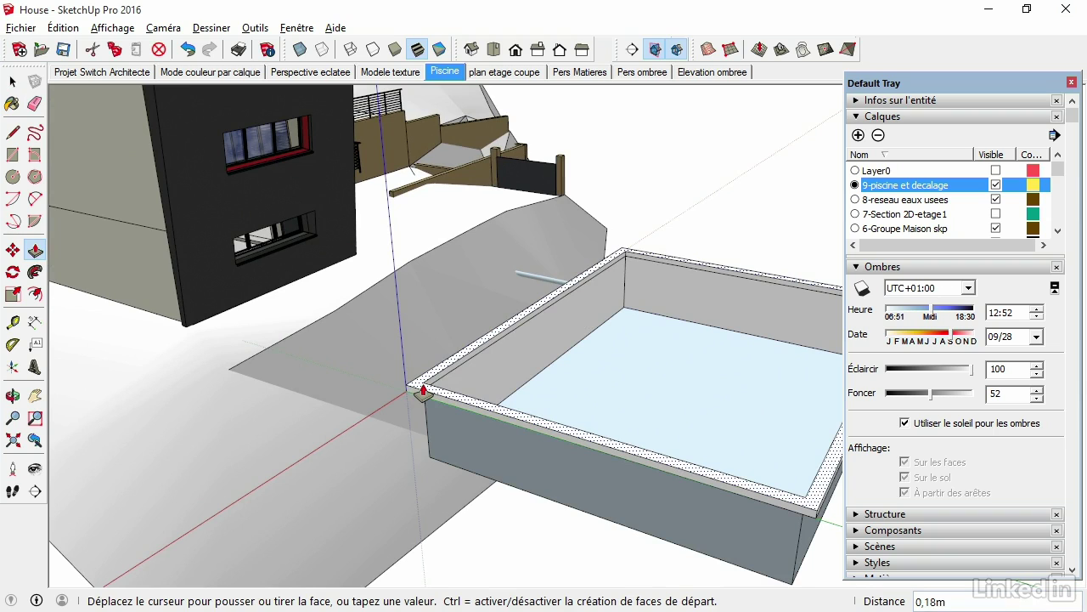
{"action": "type", "text": "0"}
{"action": "key", "text": "Return"}
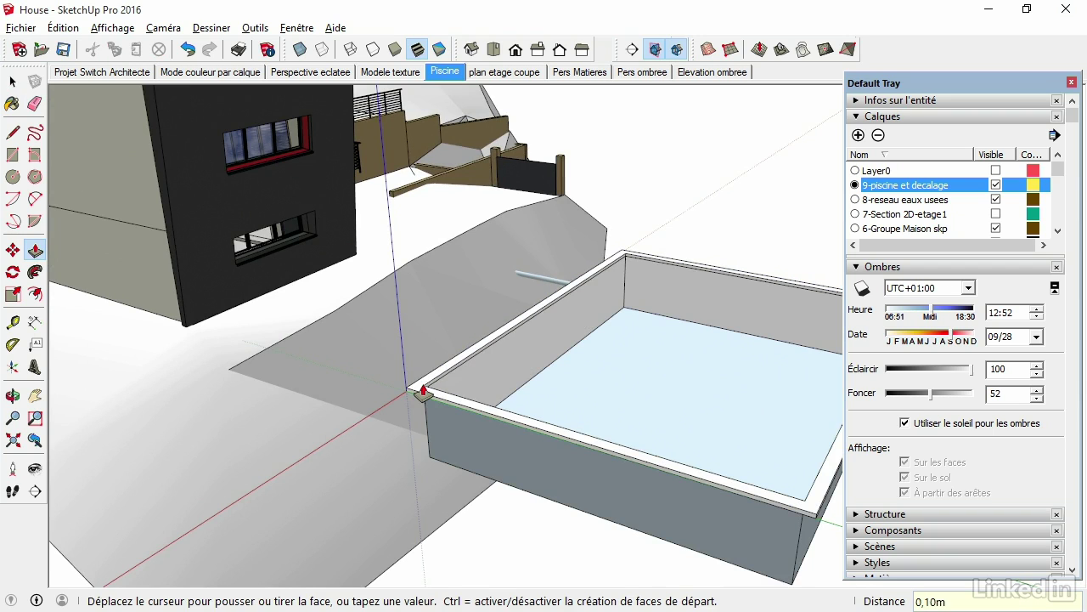
{"action": "key", "text": "space"}
{"action": "scroll", "coordinate": [425, 289], "scroll_direction": "down", "scroll_amount": 3}
{"action": "middle_click_drag", "start_coordinate": [689, 382], "coordinate": [656, 405]}
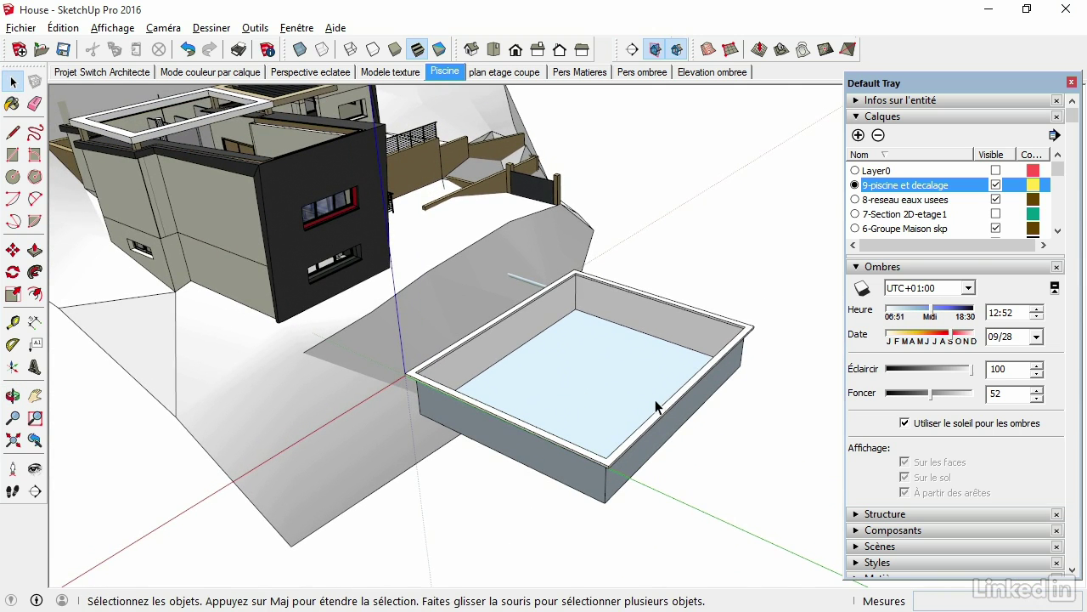
- Select the pool's floor, walls and rim together and make them one group with Créer un groupe
{"action": "triple_click", "coordinate": [574, 363]}
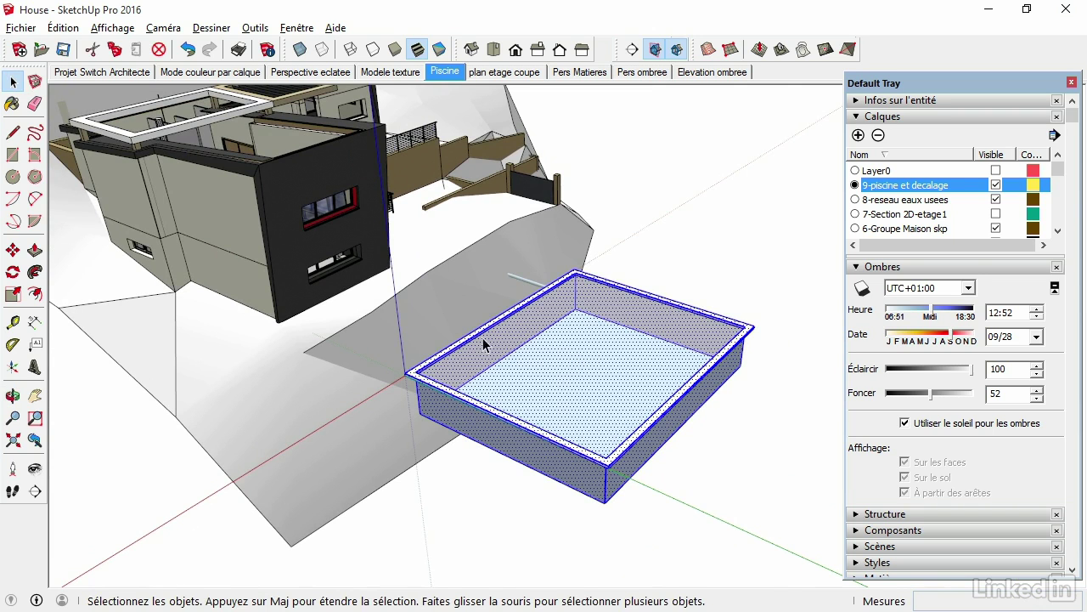
{"action": "right_click", "coordinate": [669, 315]}
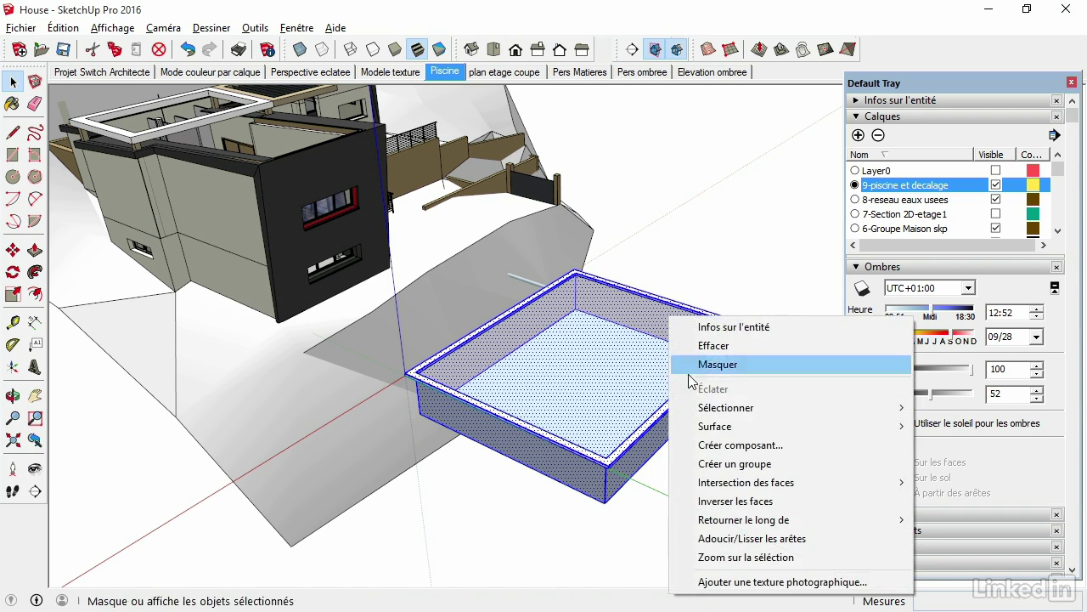
{"action": "left_click", "coordinate": [714, 463]}
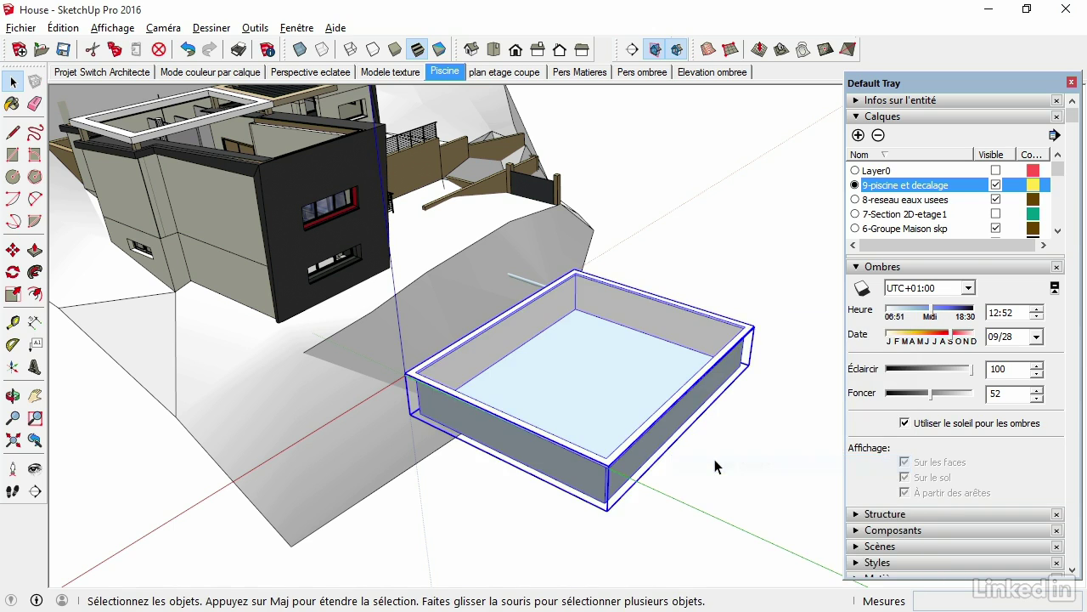
{"action": "left_click", "coordinate": [710, 255]}
{"action": "mouse_move", "coordinate": [617, 377]}
{"action": "middle_mouse_down"}
{"action": "mouse_move", "coordinate": [650, 311]}
{"action": "mouse_move", "coordinate": [520, 219]}
{"action": "mouse_move", "coordinate": [340, 306]}
{"action": "middle_mouse_up"}
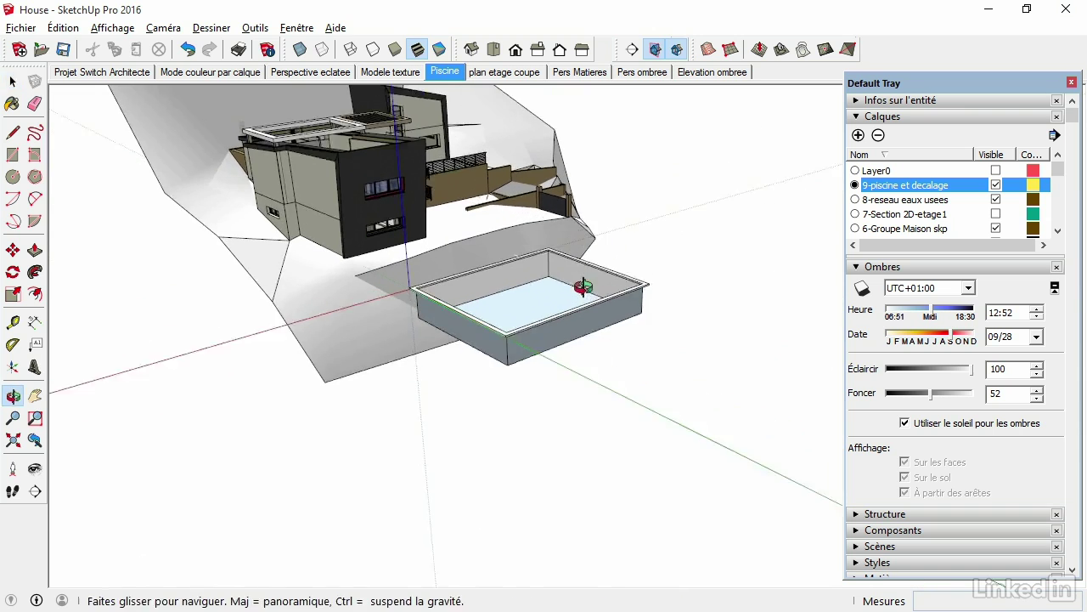
- Turn on shadows in the Ombres panel with Sur le sol unchecked, then inspect them around the pool
{"action": "scroll", "coordinate": [561, 350], "scroll_direction": "up", "scroll_amount": 2}
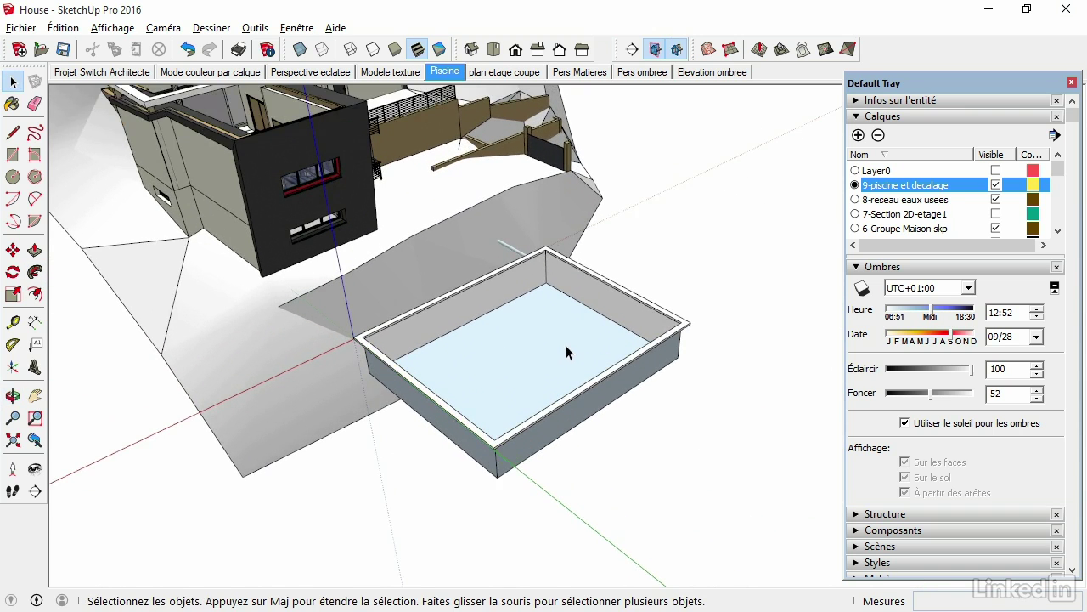
{"action": "middle_click_drag", "start_coordinate": [566, 345], "coordinate": [592, 307]}
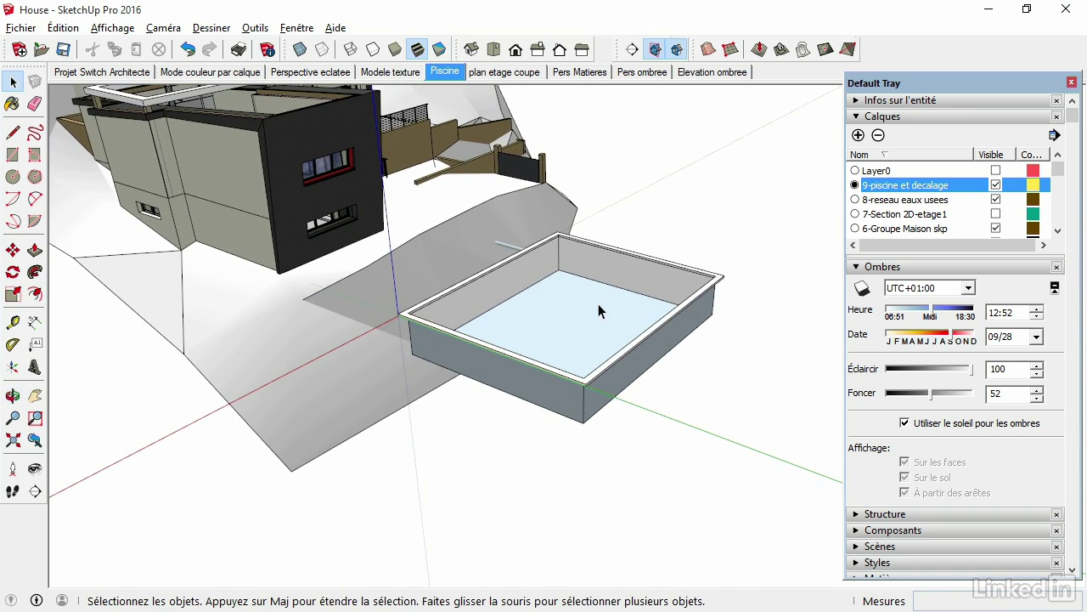
{"action": "left_click", "coordinate": [862, 290]}
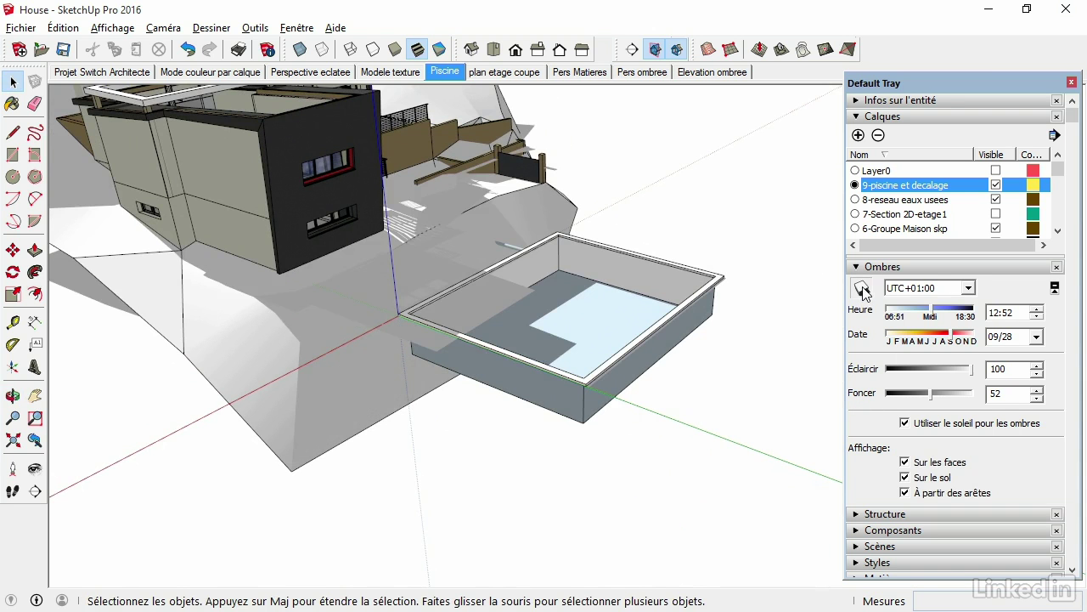
{"action": "mouse_move", "coordinate": [494, 313]}
{"action": "middle_mouse_down"}
{"action": "mouse_move", "coordinate": [712, 326]}
{"action": "mouse_move", "coordinate": [533, 321]}
{"action": "mouse_move", "coordinate": [660, 274]}
{"action": "mouse_move", "coordinate": [689, 246]}
{"action": "mouse_move", "coordinate": [561, 276]}
{"action": "mouse_move", "coordinate": [638, 275]}
{"action": "middle_mouse_up"}
{"action": "scroll", "coordinate": [637, 275], "scroll_direction": "up", "scroll_amount": 2}
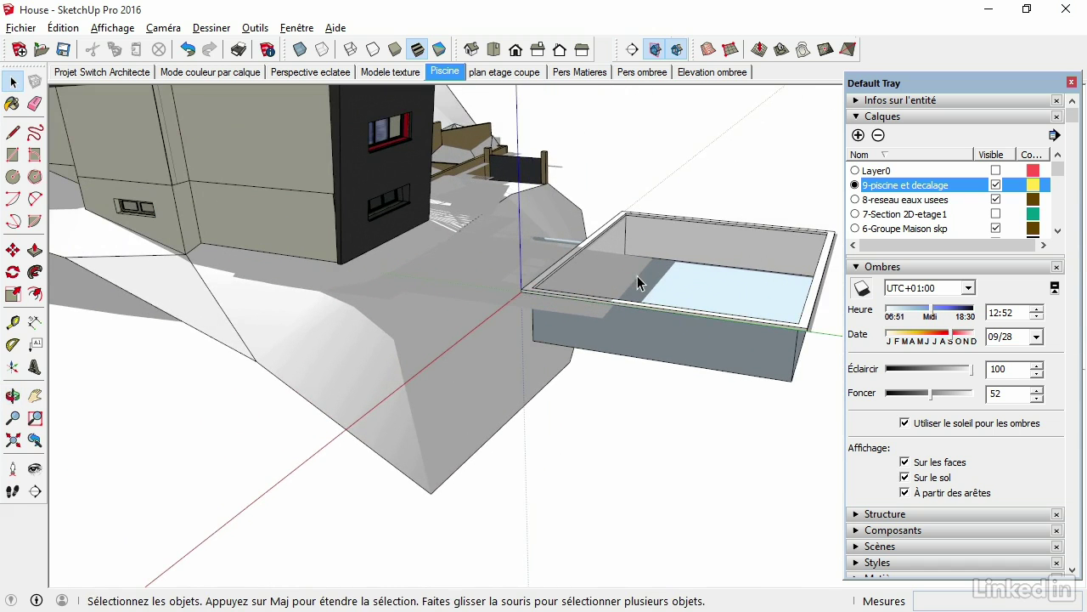
{"action": "scroll", "coordinate": [637, 275], "scroll_direction": "down", "scroll_amount": 2}
{"action": "scroll", "coordinate": [638, 327], "scroll_direction": "down", "scroll_amount": 2}
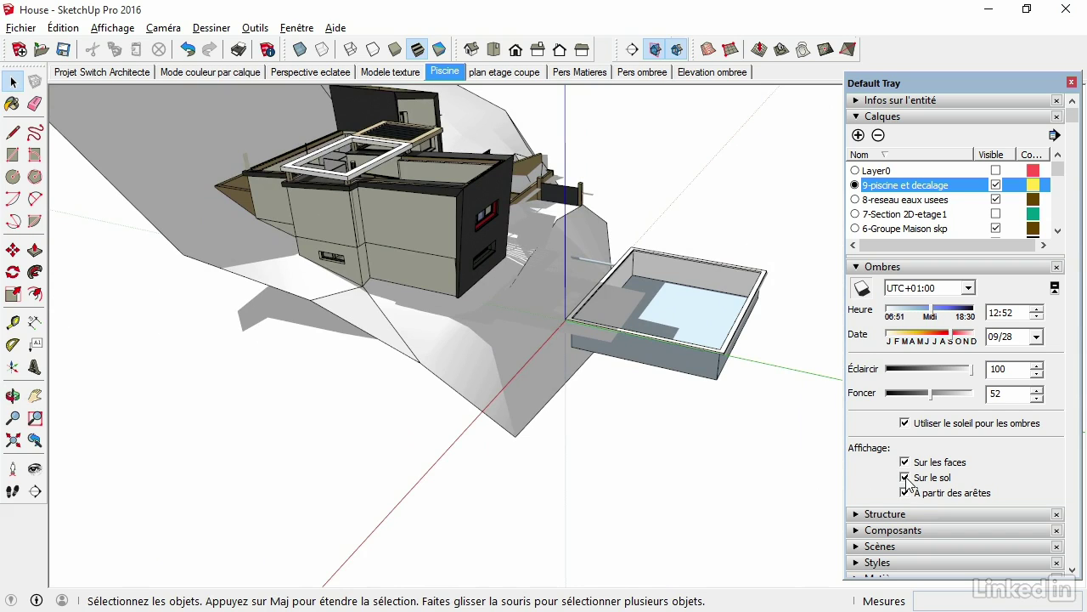
{"action": "left_click", "coordinate": [906, 478]}
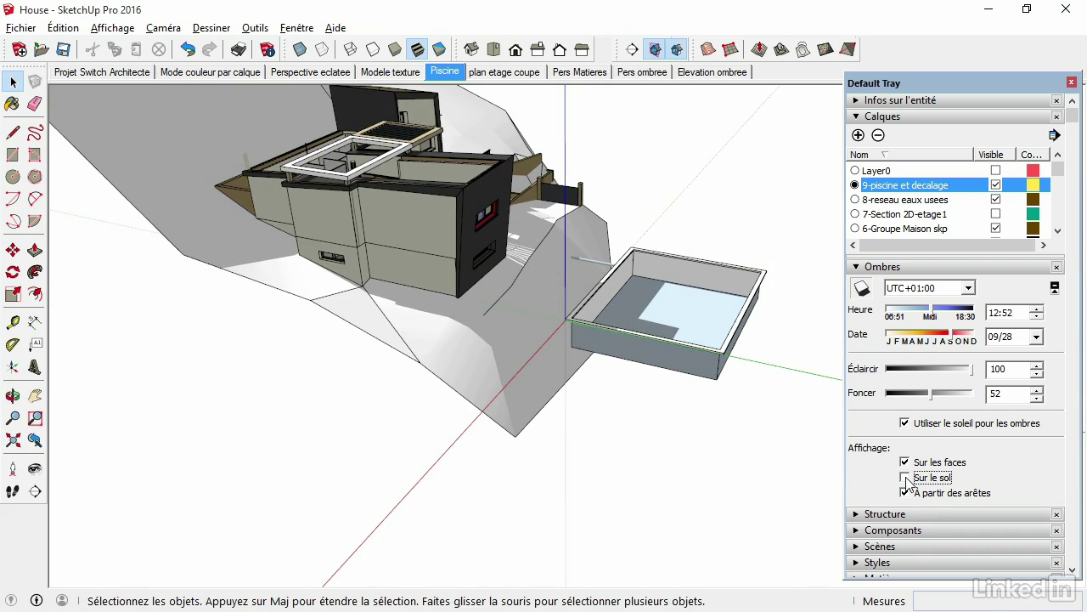
{"action": "mouse_move", "coordinate": [643, 302]}
{"action": "middle_mouse_down"}
{"action": "mouse_move", "coordinate": [517, 355]}
{"action": "mouse_move", "coordinate": [702, 308]}
{"action": "mouse_move", "coordinate": [805, 255]}
{"action": "mouse_move", "coordinate": [556, 280]}
{"action": "mouse_move", "coordinate": [629, 264]}
{"action": "middle_mouse_up"}
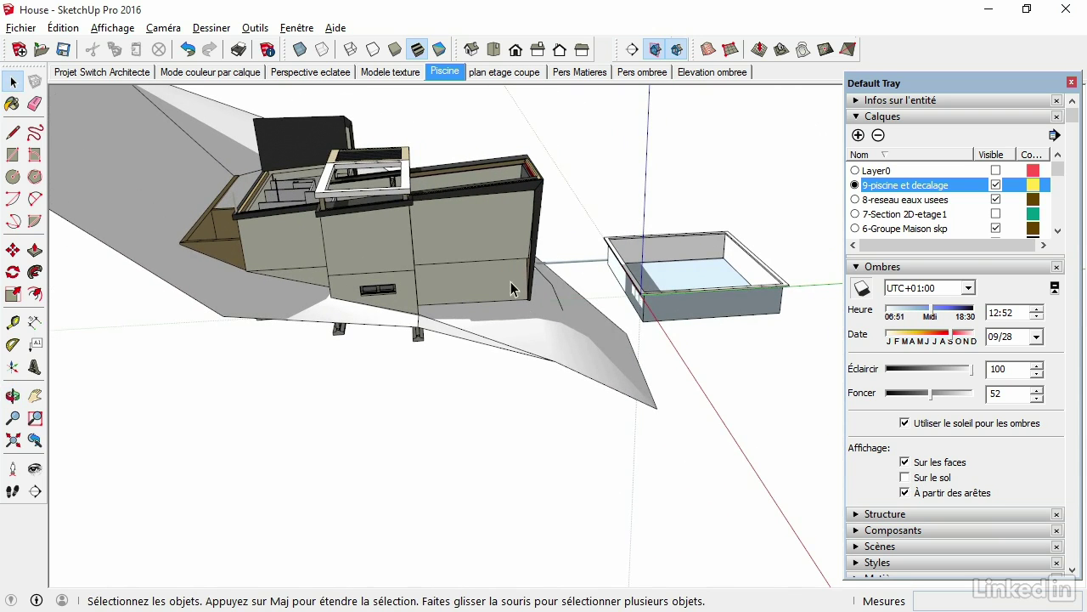
{"action": "middle_click_drag", "start_coordinate": [679, 291], "coordinate": [542, 359]}
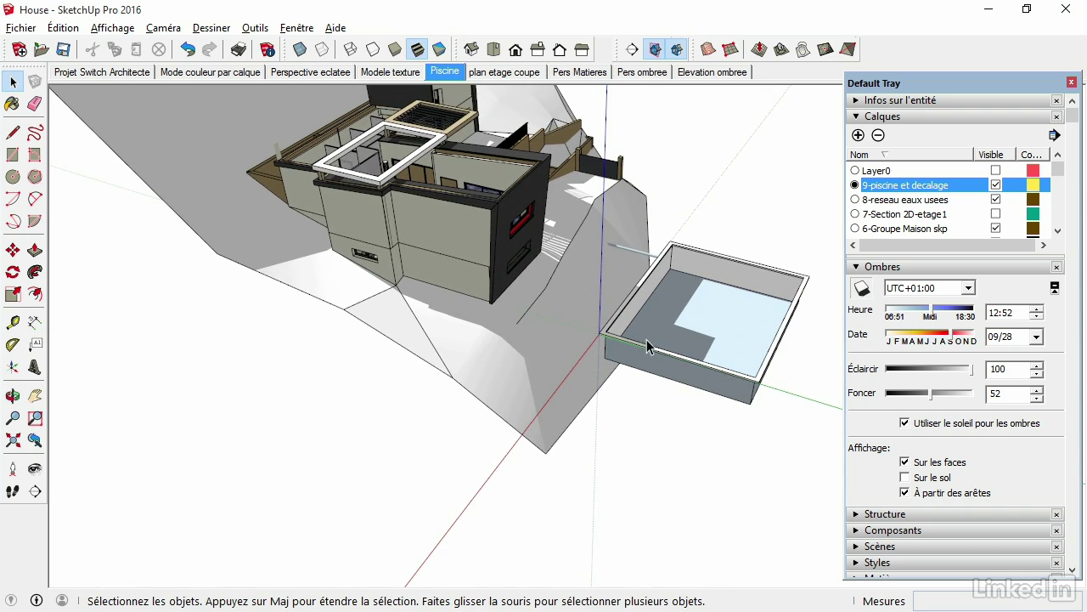
{"action": "middle_click_drag", "start_coordinate": [497, 346], "coordinate": [572, 289]}
{"action": "scroll", "coordinate": [646, 259], "scroll_direction": "up", "scroll_amount": 2}
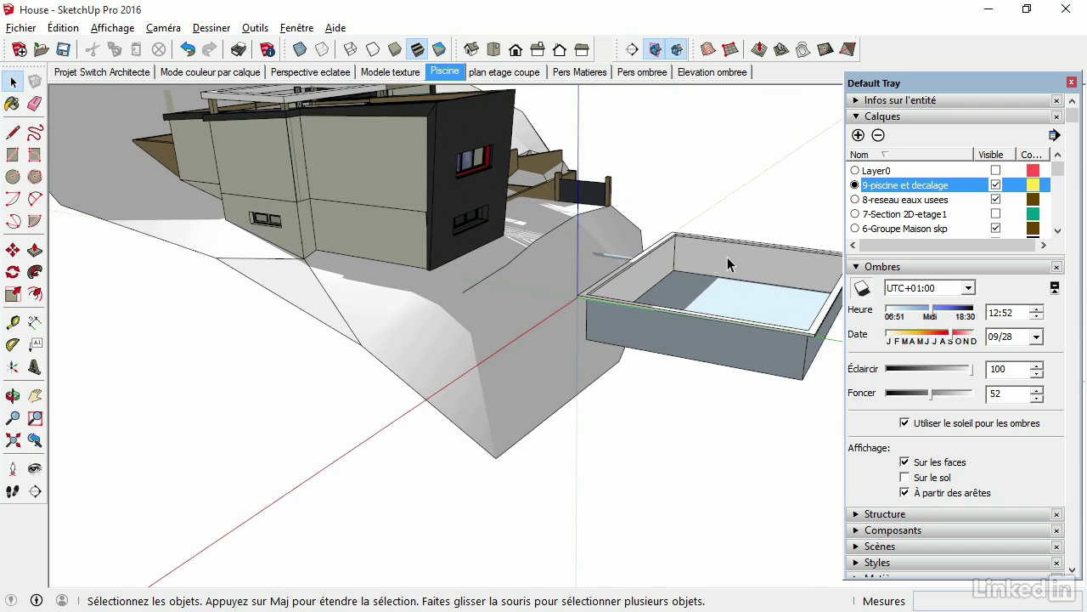